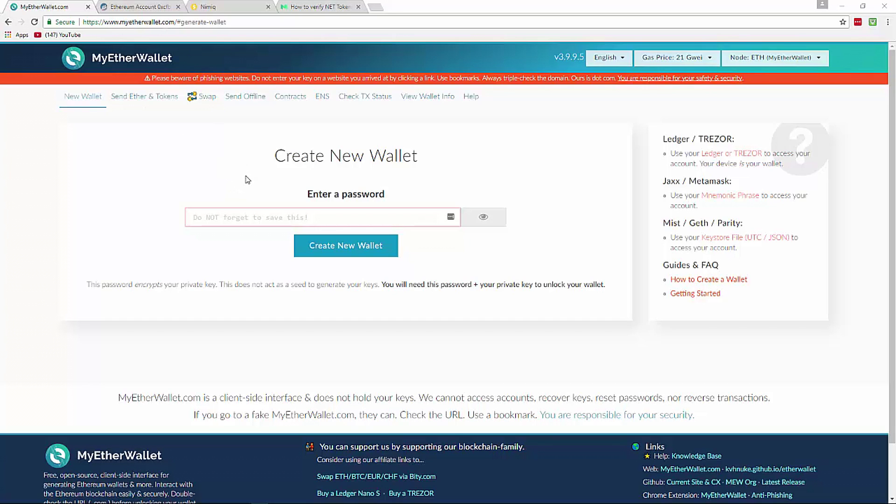
# Step: Go to Send Ether & Tokens and choose Private Key as the wallet access method
pyautogui.click(139, 99)
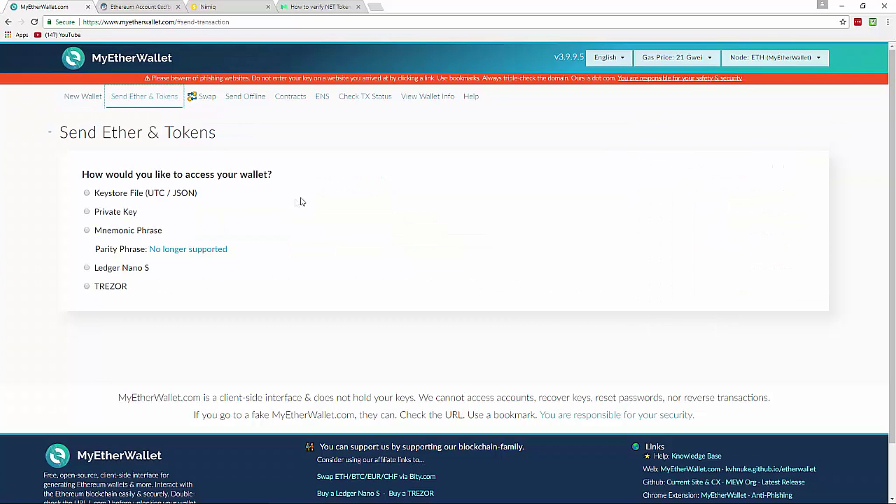
pyautogui.click(86, 193)
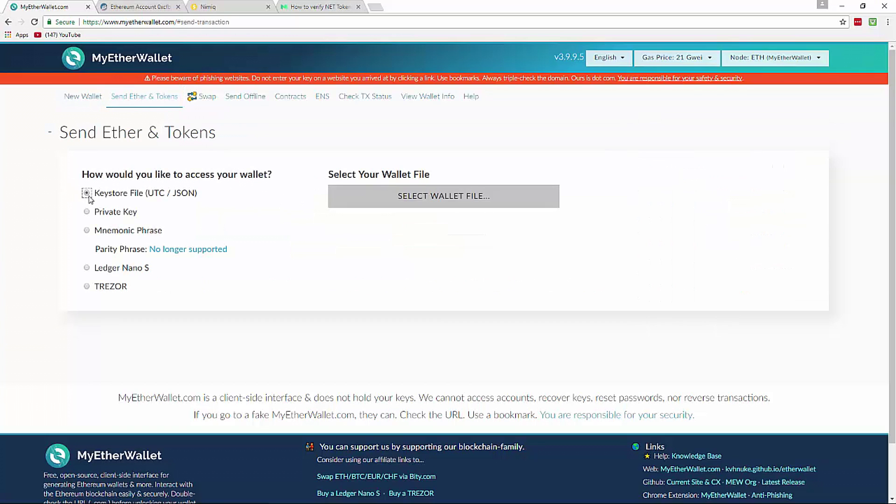
pyautogui.click(86, 211)
# Step: Paste the private key, unlock the wallet, and select the account address text
pyautogui.click(396, 205)
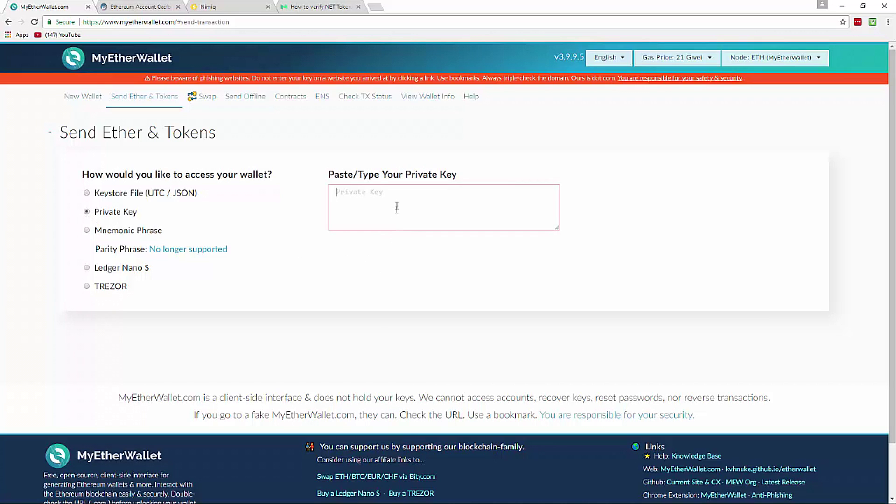
pyautogui.moveTo(249, 500)
pyautogui.hotkey('ctrl', 'v')
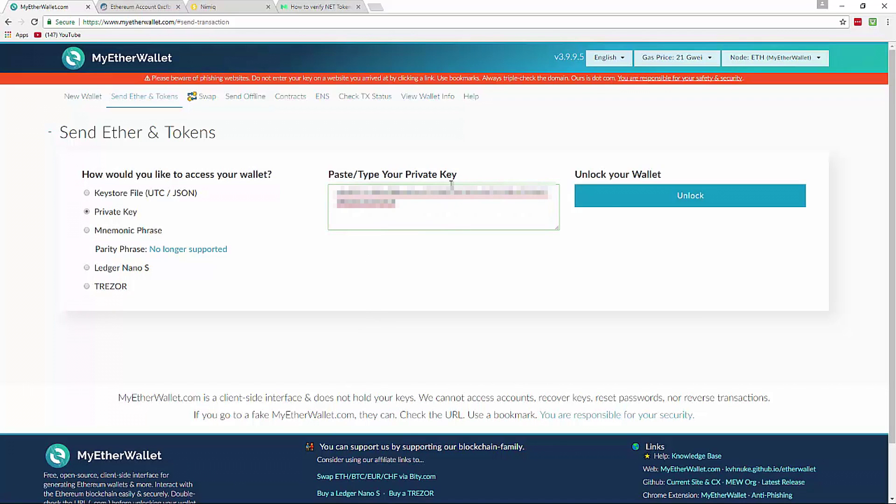
pyautogui.click(696, 196)
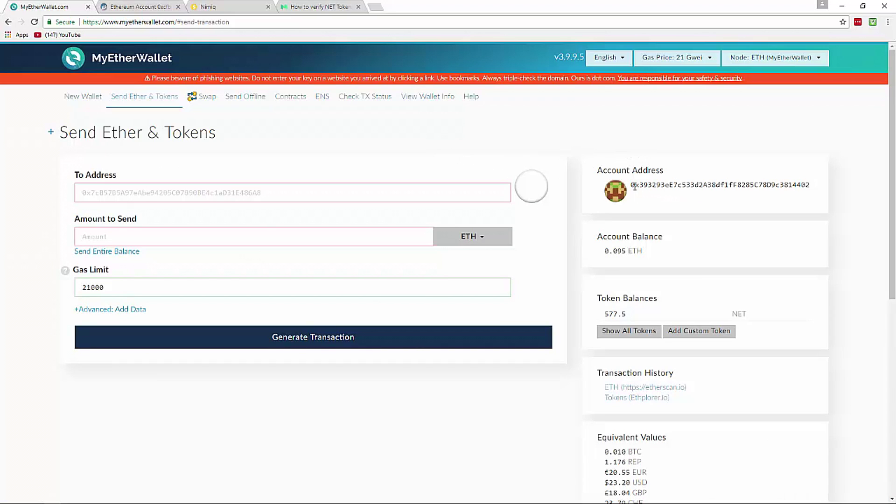
pyautogui.moveTo(631, 185); pyautogui.dragTo(811, 185)
pyautogui.hotkey('ctrl', 'c')
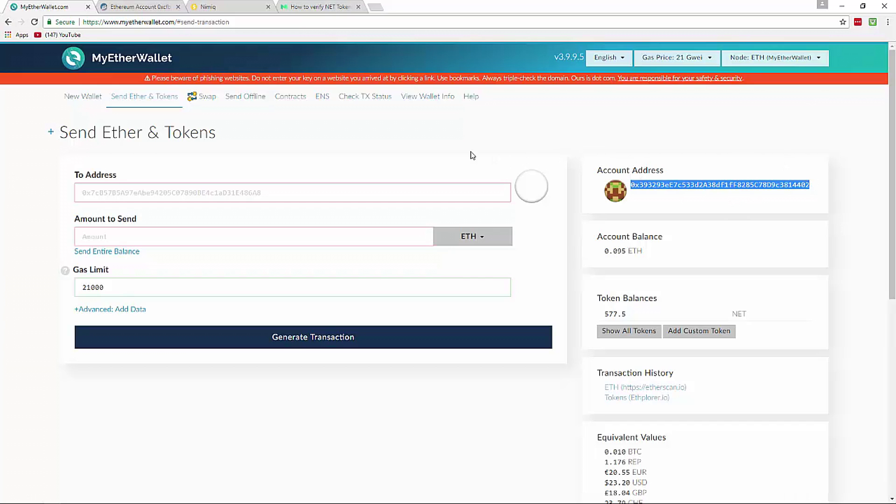
# Step: Open View Wallet Info with Address Only, pasting the account address to show its QR code and balances
pyautogui.click(426, 99)
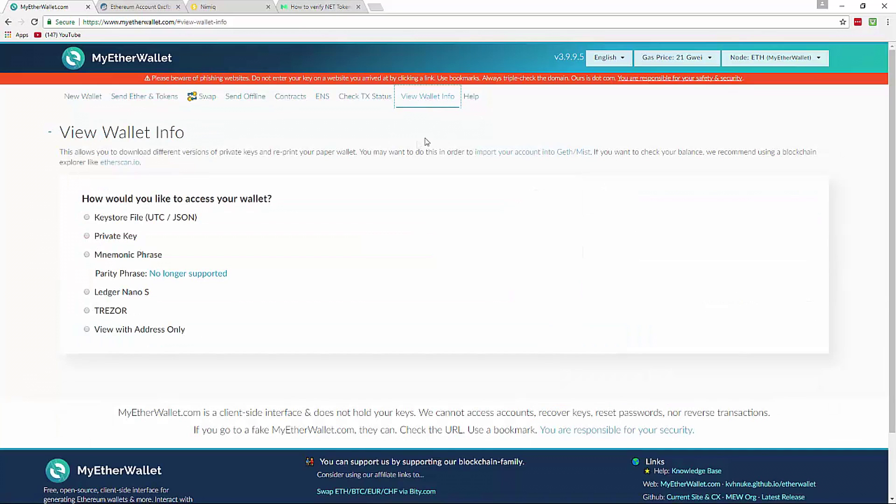
pyautogui.click(87, 329)
pyautogui.click(423, 236)
pyautogui.hotkey('ctrl', 'v')
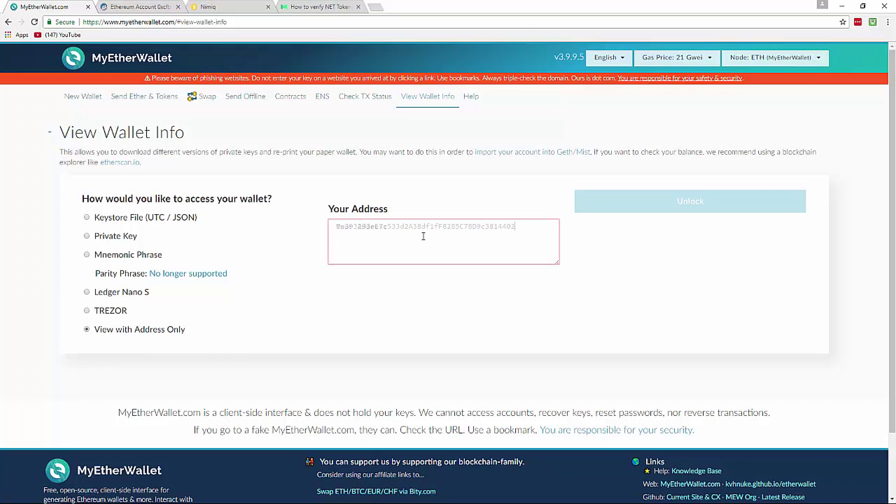
pyautogui.click(710, 196)
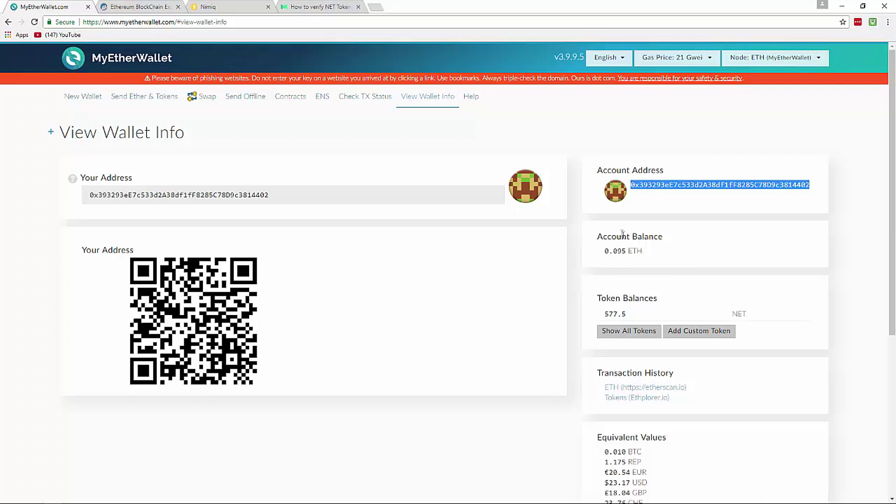
# Step: Reselect the full account address for copying and switch to the Etherscan tab
pyautogui.click(651, 199)
pyautogui.moveTo(632, 186); pyautogui.dragTo(819, 189)
pyautogui.hotkey('ctrl', 'c')
pyautogui.click(131, 7)
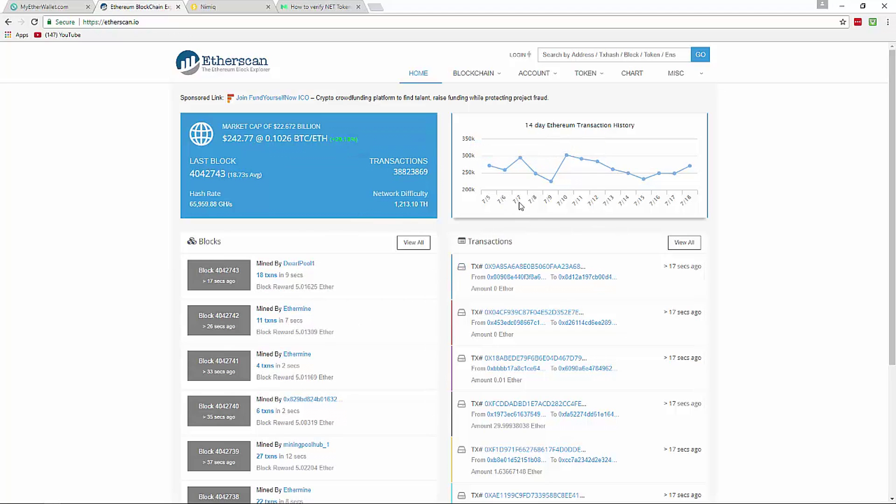
# Step: Search Etherscan for the pasted wallet address to see its 0.09540001 Ether balance and 2 transactions
pyautogui.click(553, 56)
pyautogui.hotkey('ctrl', 'v')
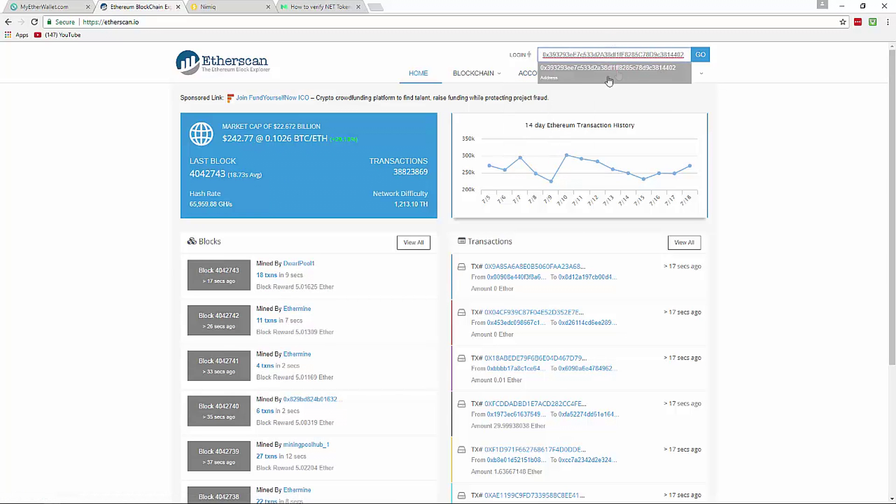
pyautogui.click(702, 55)
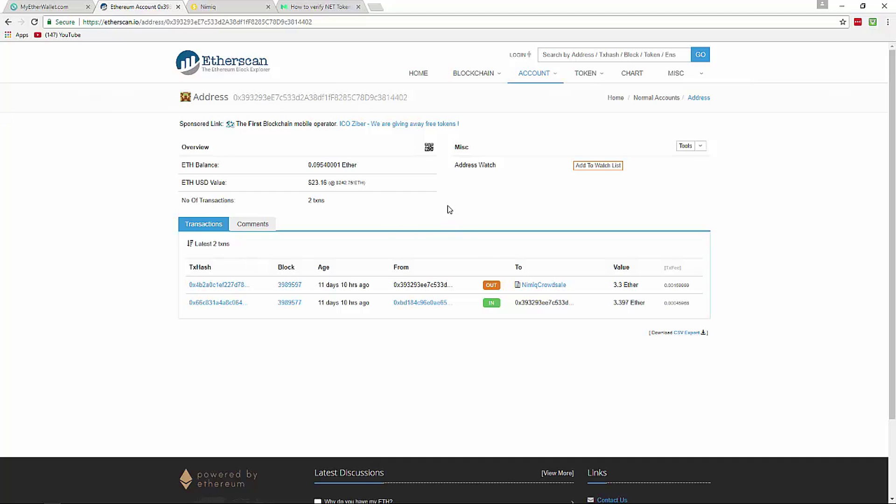
# Step: Open the NimiqCrowdsale contract's Read Smart Contract values, showing symbol NET and 18 decimals
pyautogui.click(537, 286)
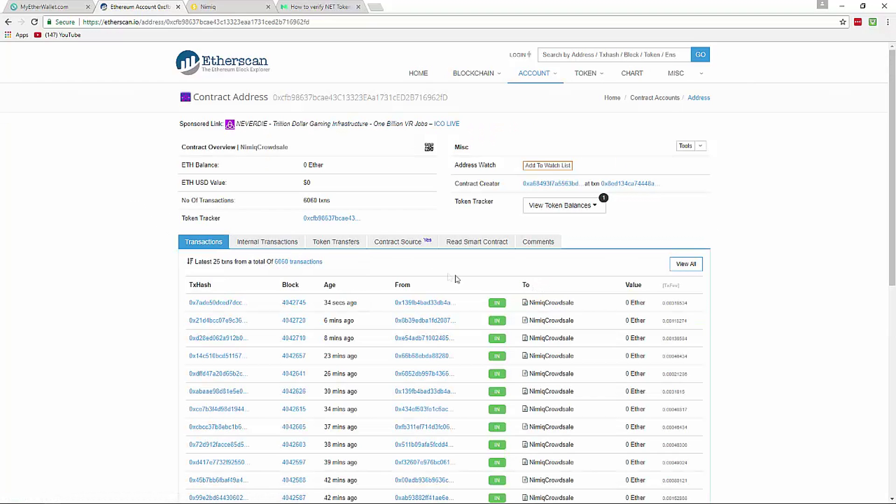
pyautogui.click(475, 242)
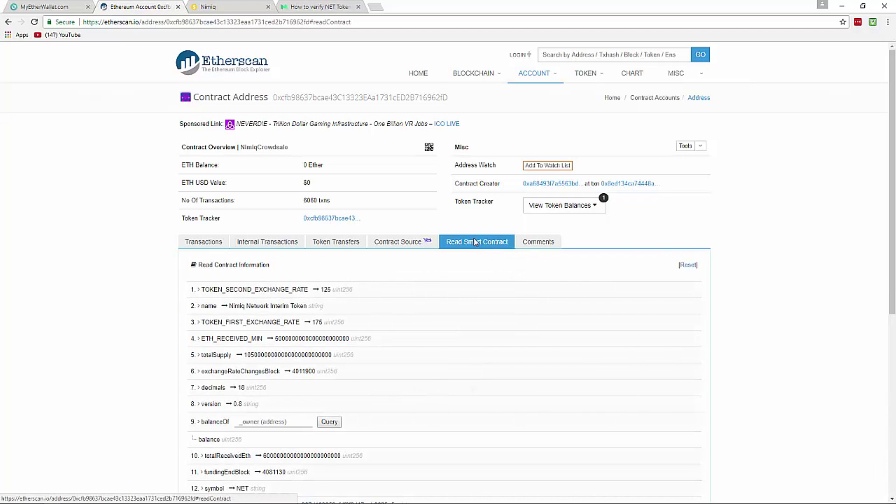
pyautogui.moveTo(890, 149); pyautogui.dragTo(892, 260)
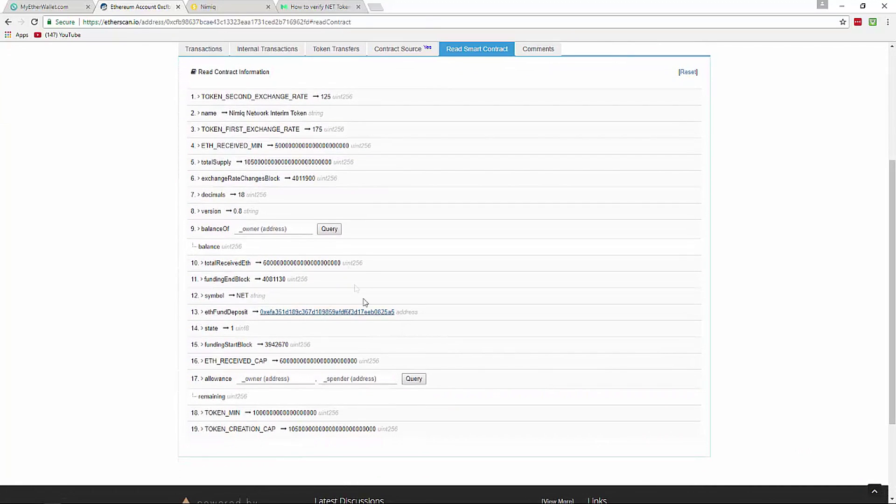
pyautogui.click(251, 231)
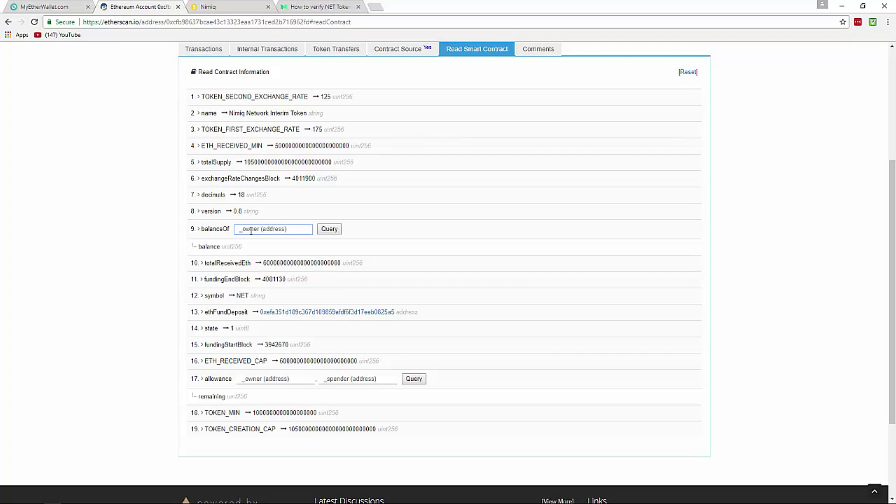
# Step: Paste the wallet address as the balanceOf owner and query its NET token balance
pyautogui.hotkey('ctrl', 'v')
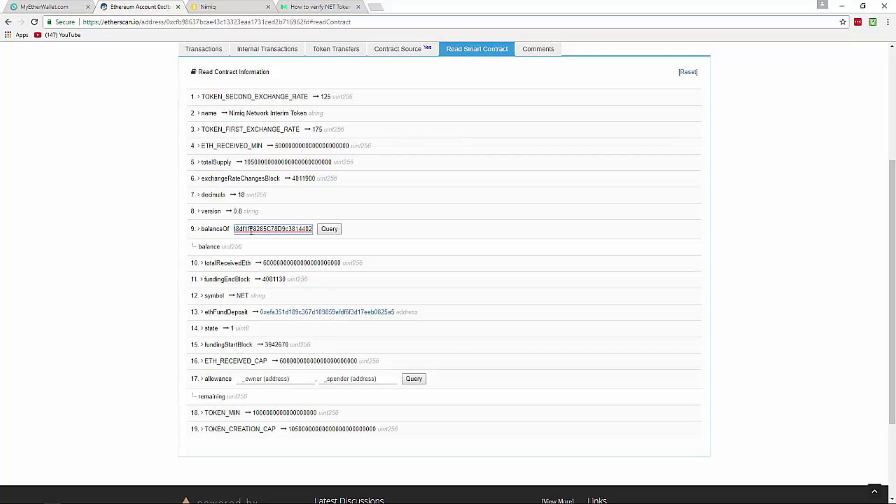
pyautogui.click(328, 235)
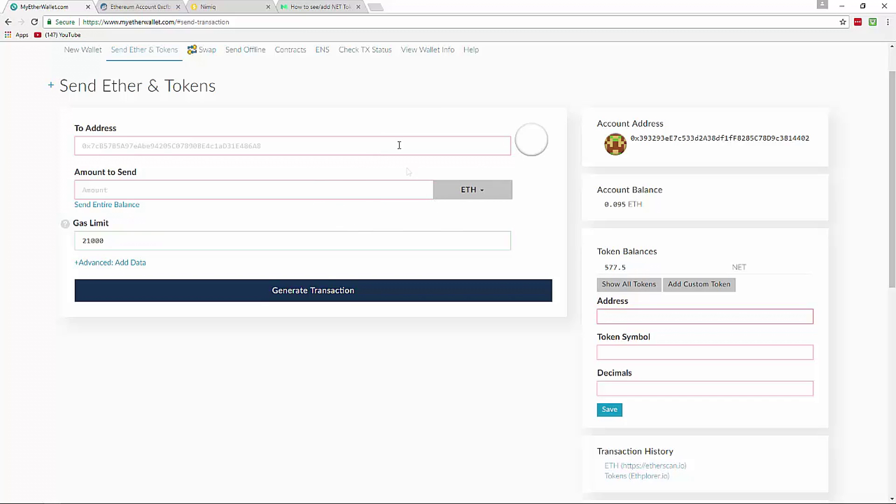
# Step: On Etherscan, select the full NimiqCrowdsale contract address for copying, then return to MyEtherWallet
pyautogui.click(140, 8)
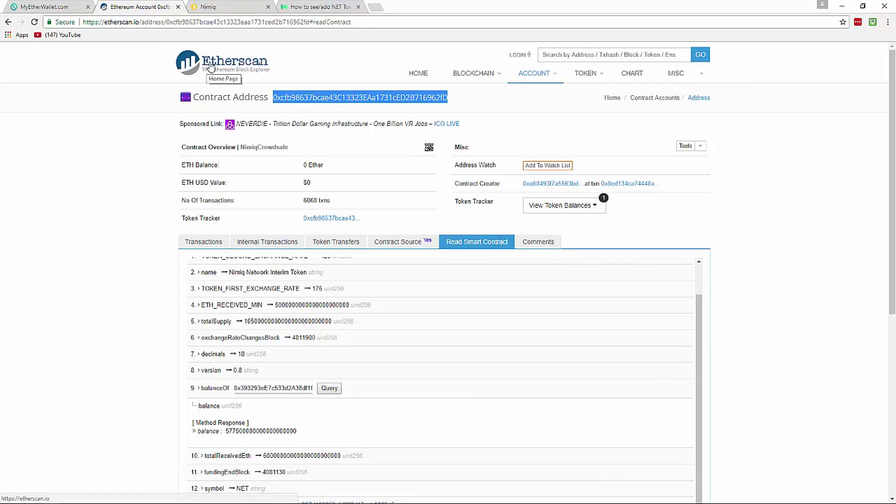
pyautogui.scroll(-2, 234, 312)
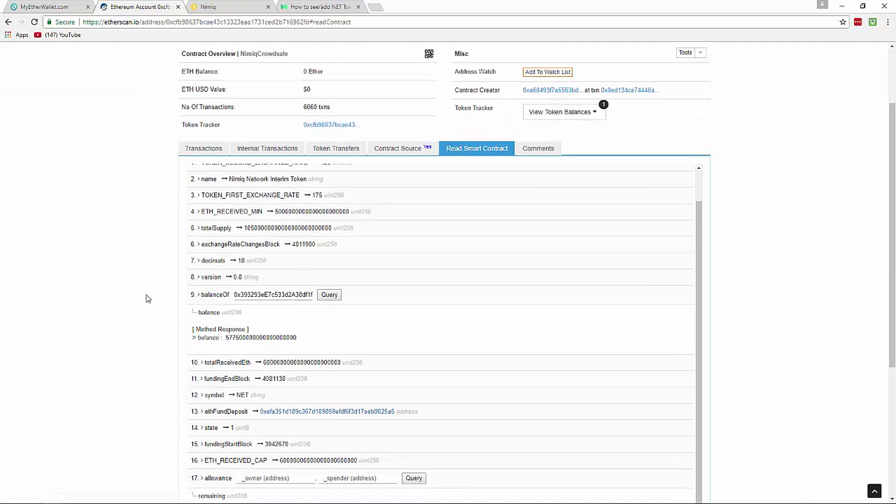
pyautogui.scroll(2, 147, 294)
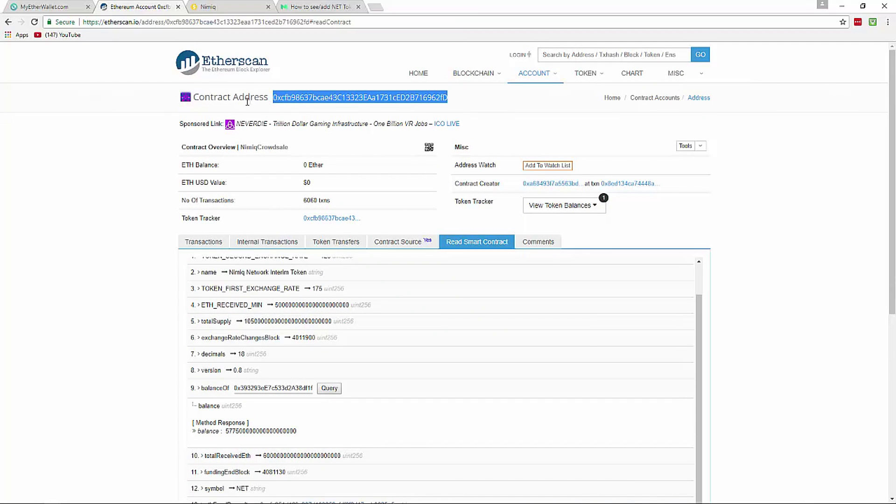
pyautogui.click(271, 95)
pyautogui.moveTo(278, 97); pyautogui.dragTo(460, 105)
pyautogui.hotkey('ctrl', 'c')
pyautogui.click(50, 8)
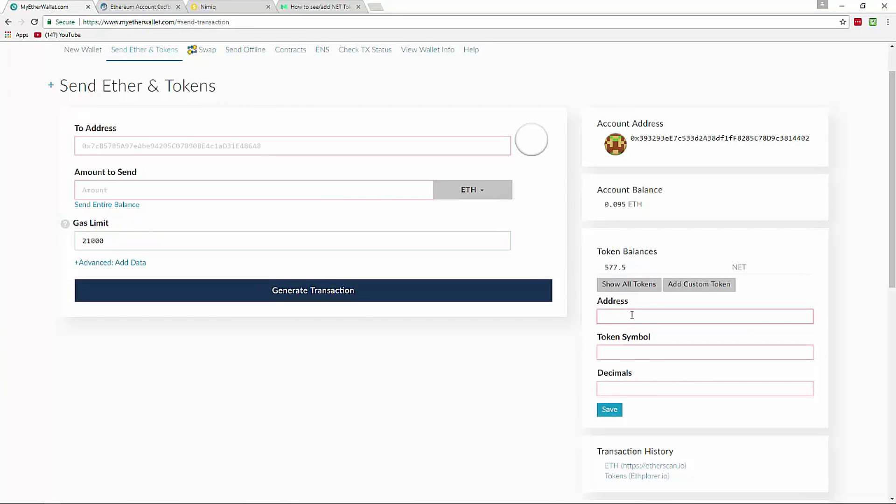
# Step: Paste the contract address into the custom token Address field and begin typing the NET symbol
pyautogui.hotkey('ctrl', 'v')
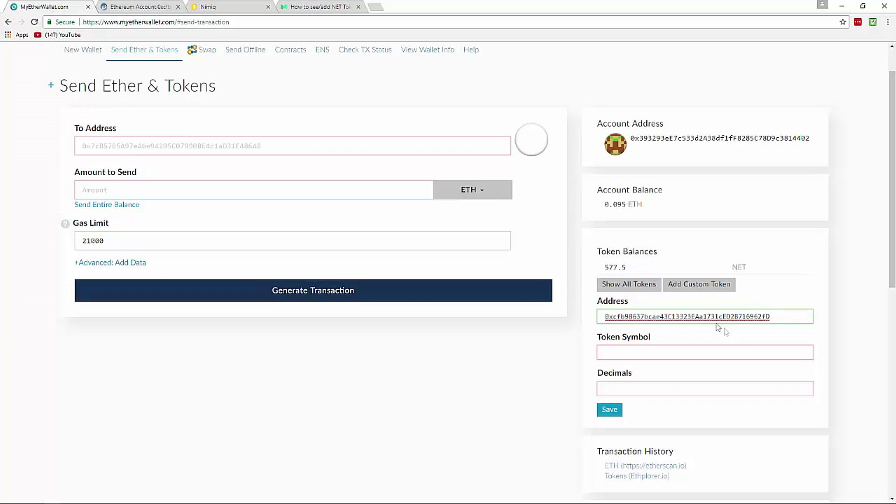
pyautogui.click(613, 353)
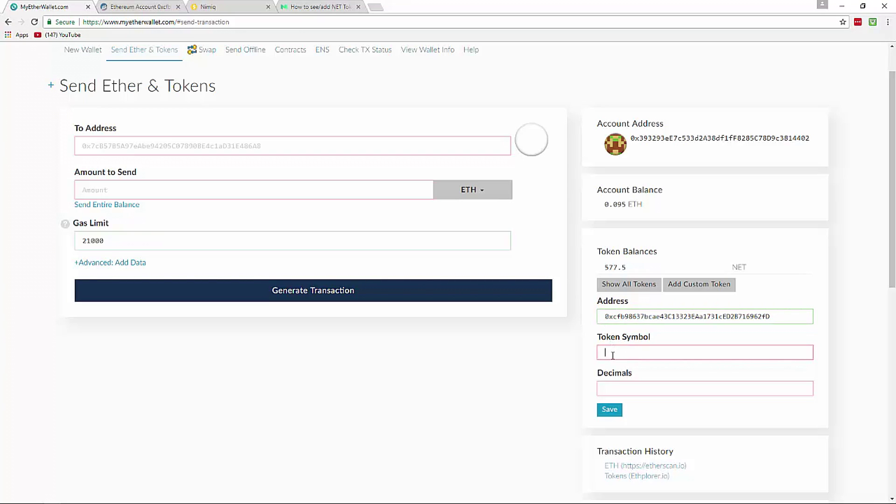
pyautogui.write('NET')
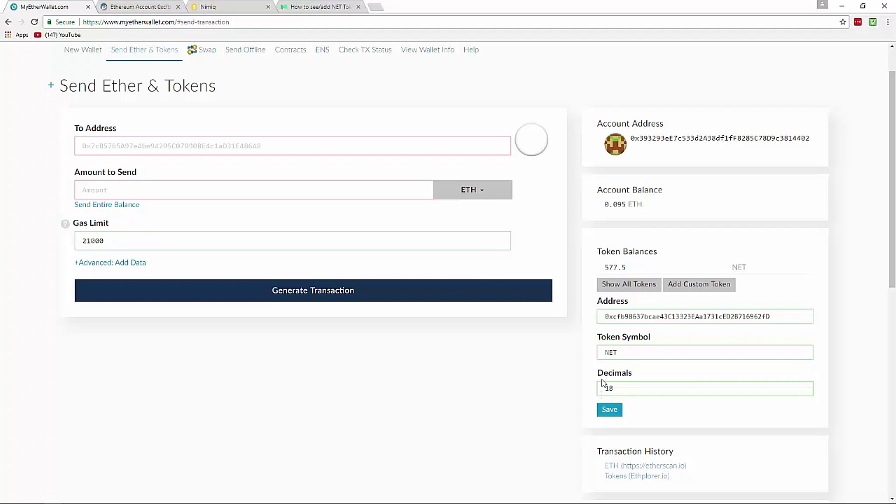
pyautogui.click(320, 7)
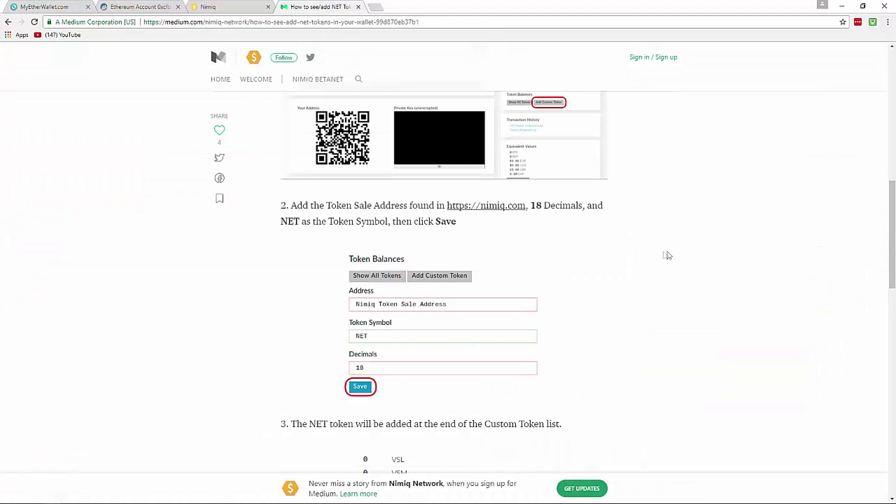
pyautogui.scroll(2, 659, 234)
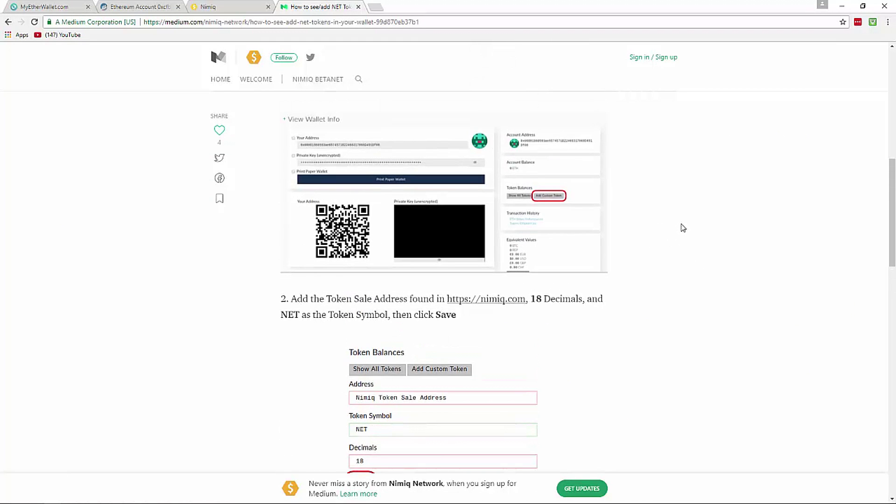
pyautogui.scroll(10, 682, 227)
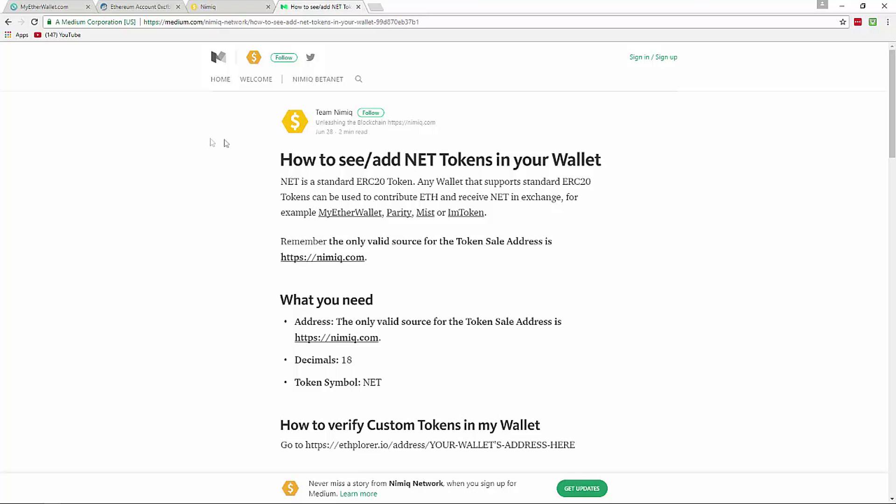
pyautogui.scroll(-3, 299, 176)
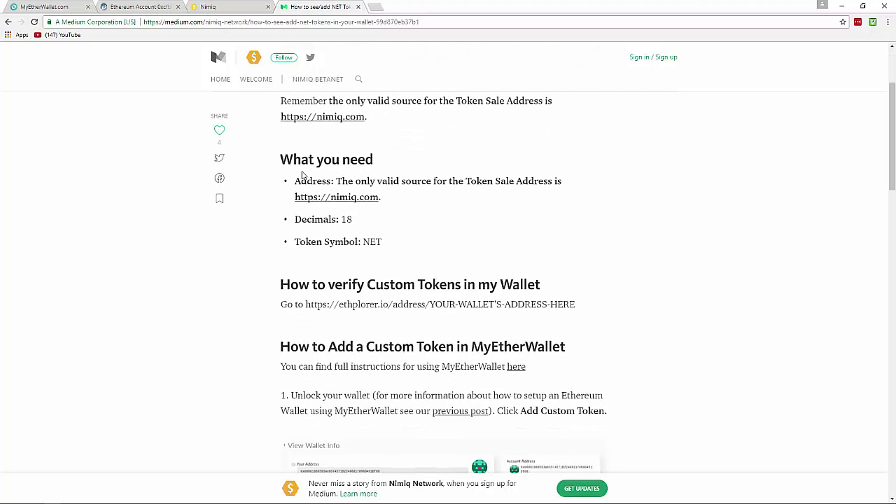
pyautogui.scroll(-5, 302, 175)
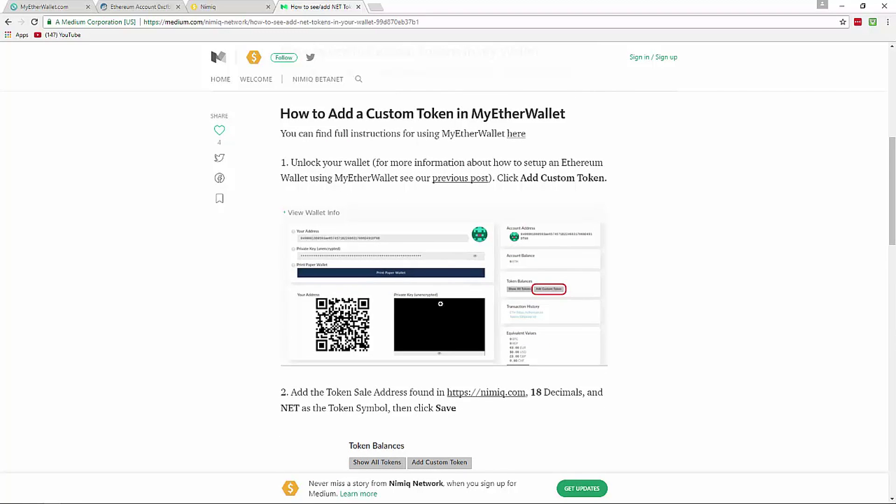
pyautogui.scroll(-3, 434, 266)
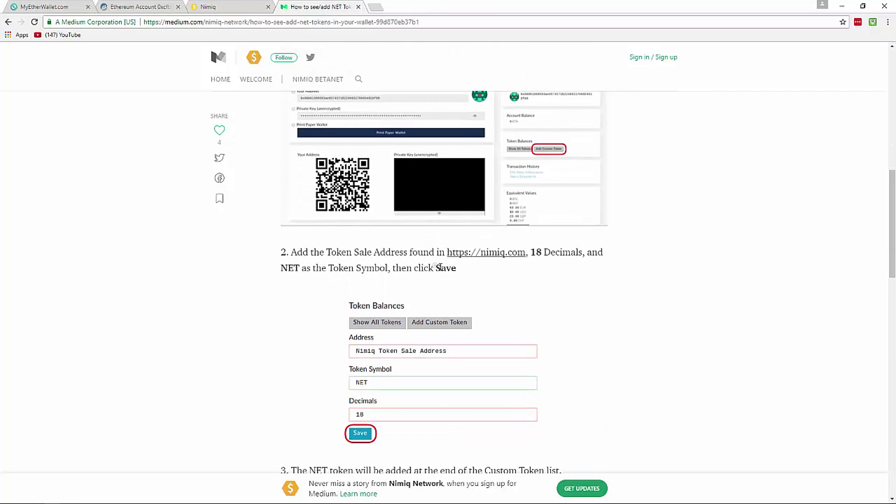
pyautogui.scroll(-3, 515, 195)
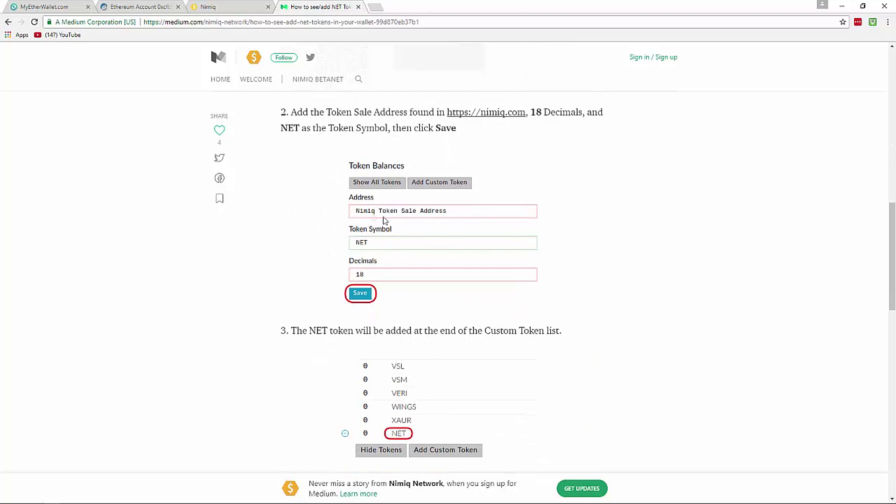
pyautogui.scroll(-2, 296, 274)
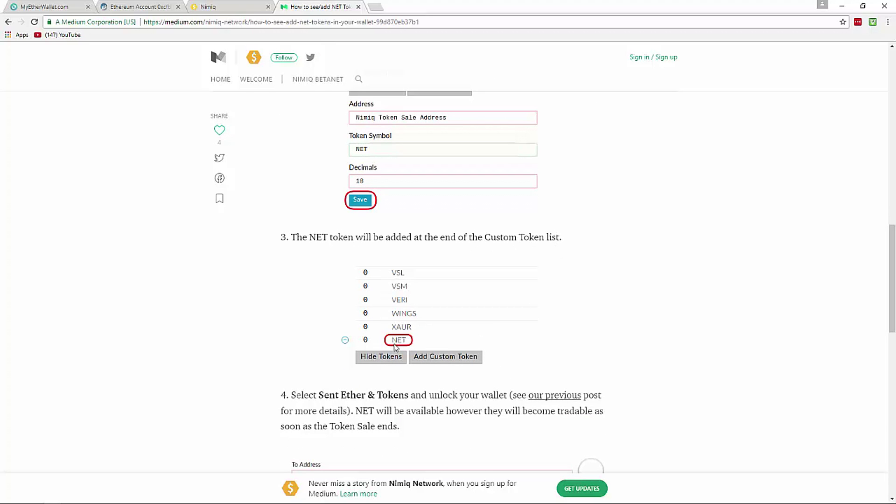
pyautogui.scroll(-4, 547, 327)
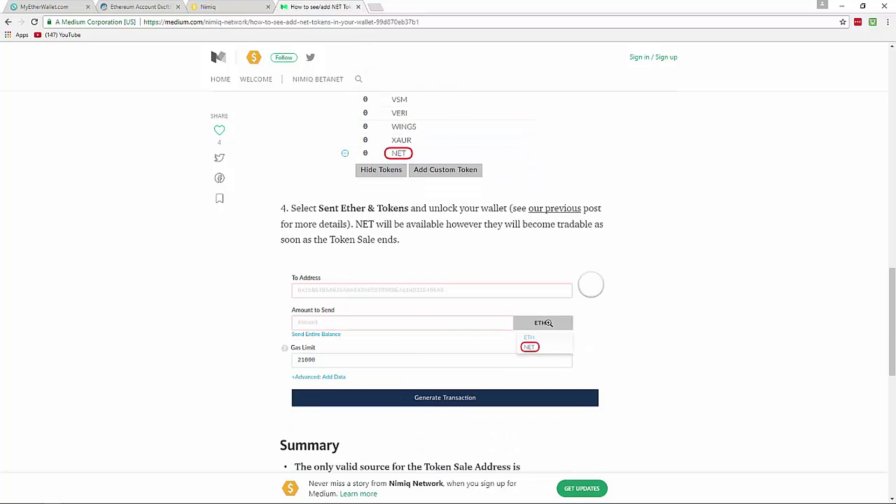
pyautogui.scroll(2, 600, 254)
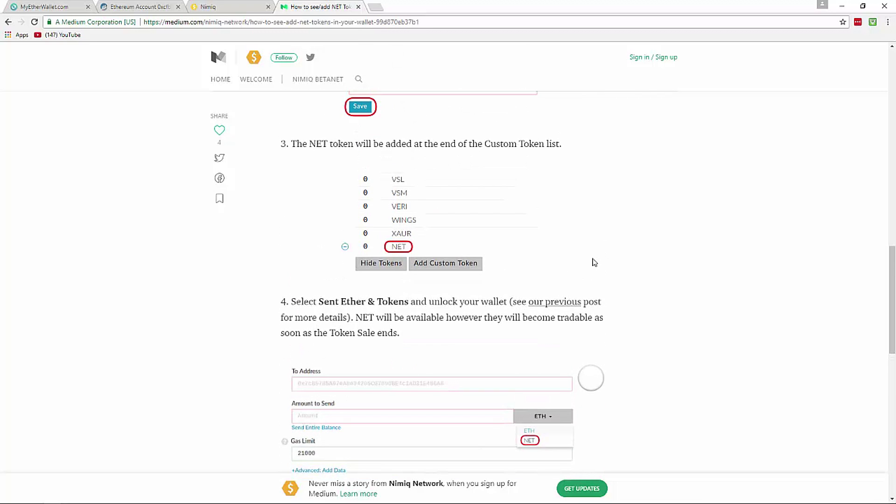